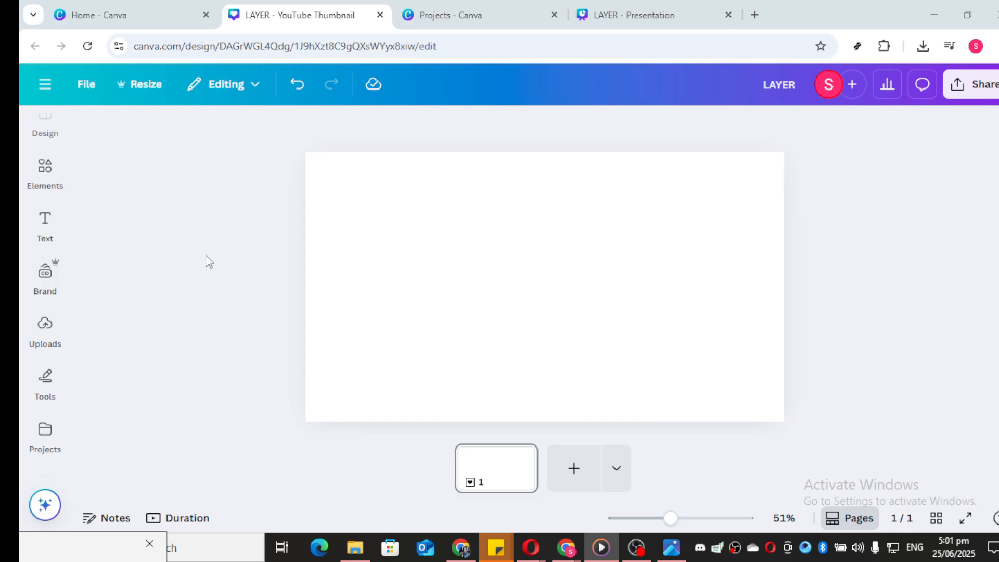
# Add a heading text box to the blank page and enter LAYER as its text.
pyautogui.click(48, 232)
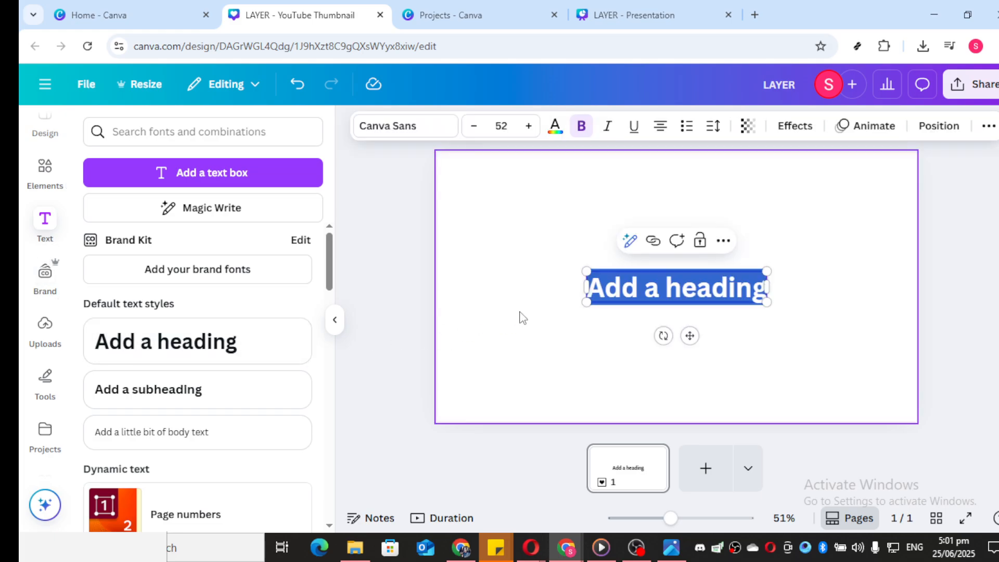
pyautogui.write('LA')
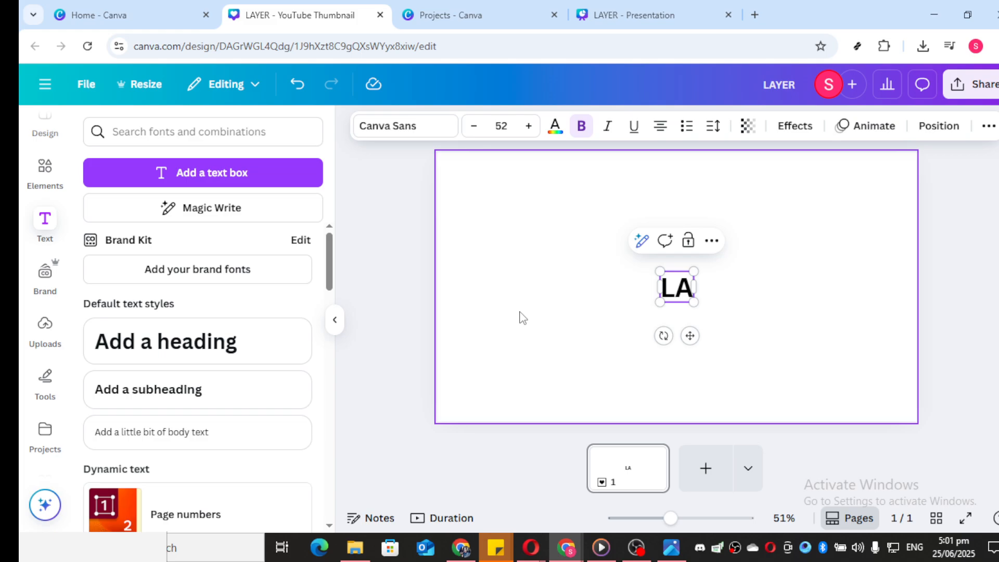
pyautogui.write('YER')
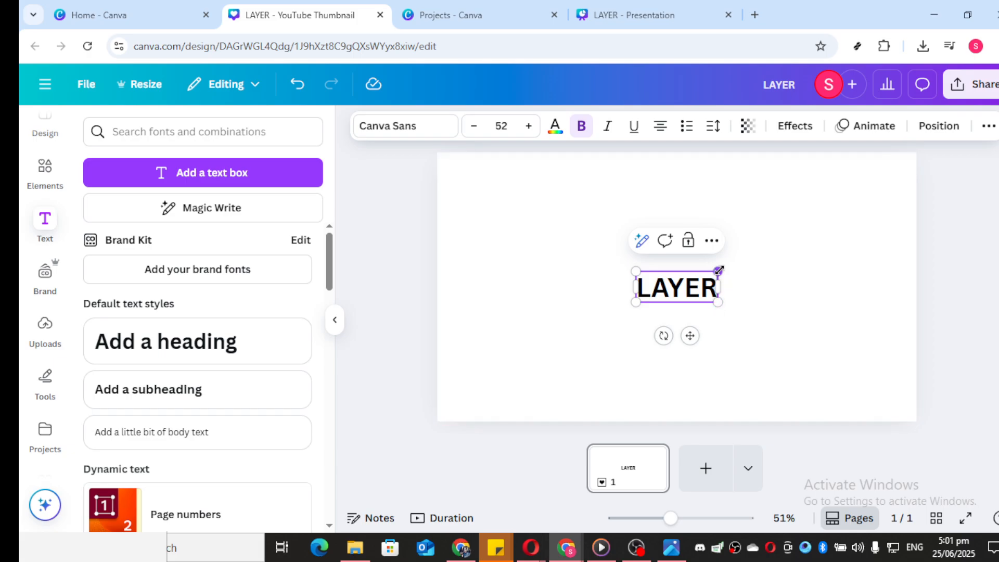
# Enlarge the LAYER heading to font size 238 and place it in the middle of the page.
pyautogui.moveTo(718, 270); pyautogui.dragTo(931, 190)
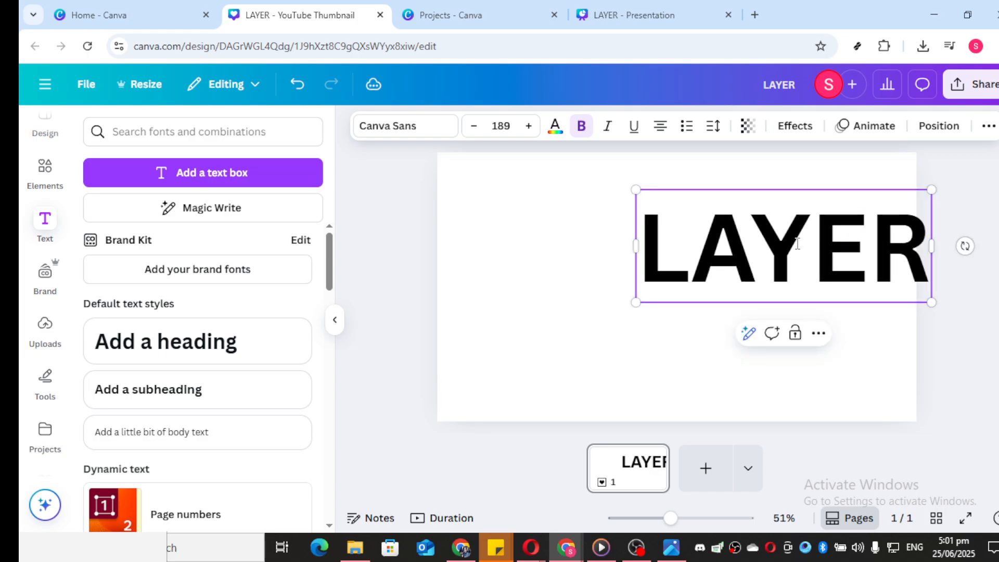
pyautogui.moveTo(796, 244); pyautogui.dragTo(577, 302)
pyautogui.click(626, 354)
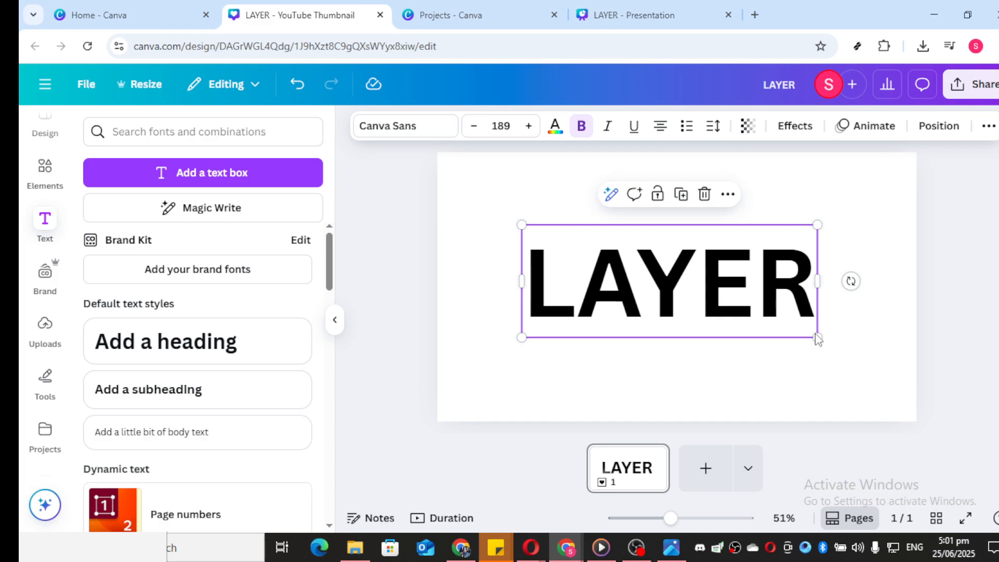
pyautogui.moveTo(816, 338); pyautogui.dragTo(851, 350)
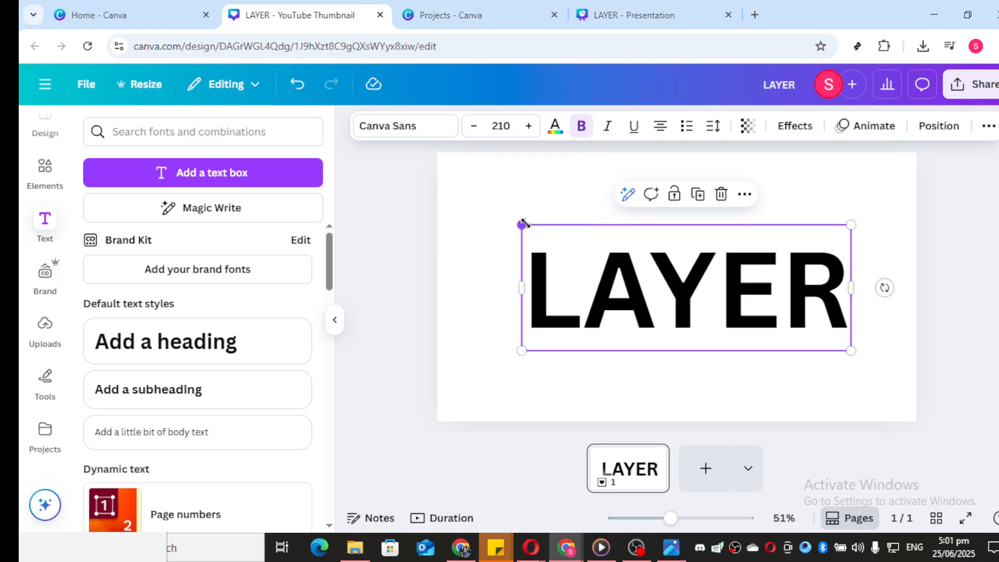
pyautogui.moveTo(520, 223); pyautogui.dragTo(478, 208)
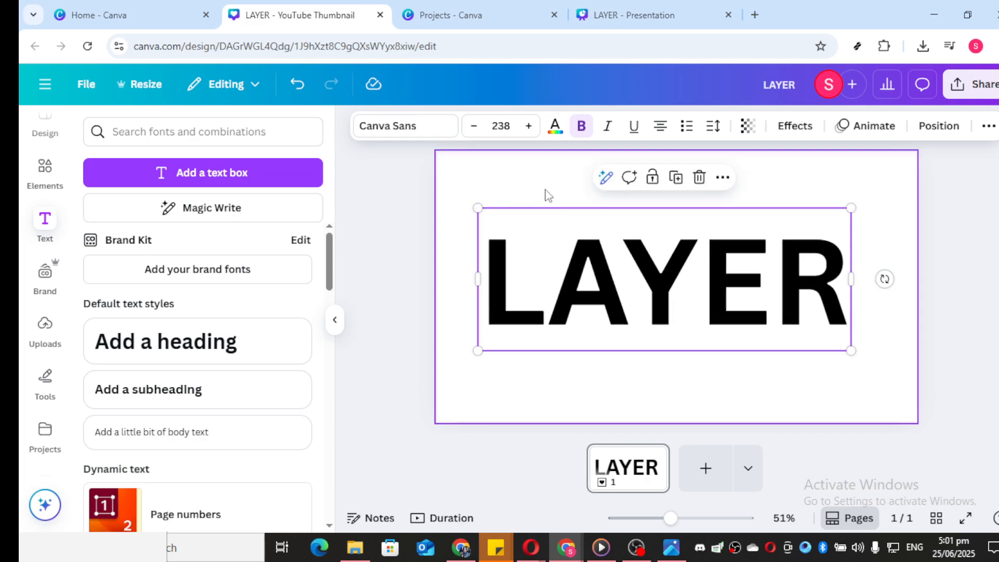
pyautogui.moveTo(597, 266); pyautogui.dragTo(609, 261)
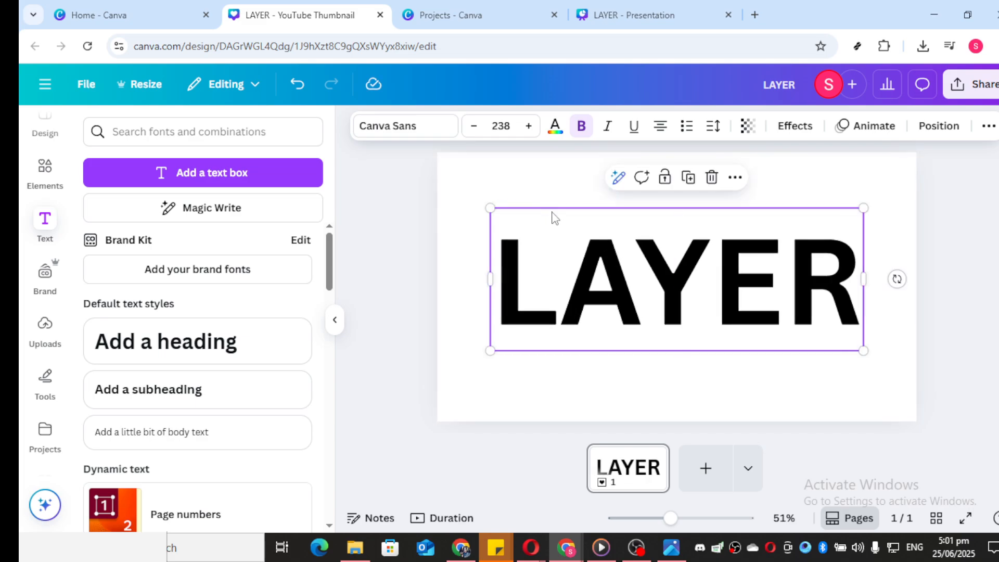
# Set the LAYER heading's font to Bricolage Grotesque and its text color to pink.
pyautogui.click(424, 133)
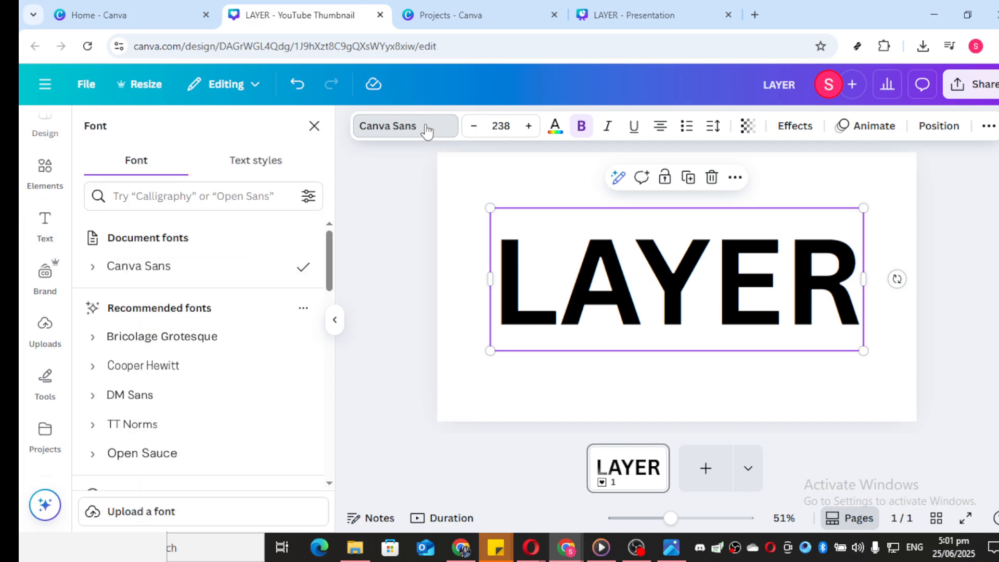
pyautogui.click(214, 347)
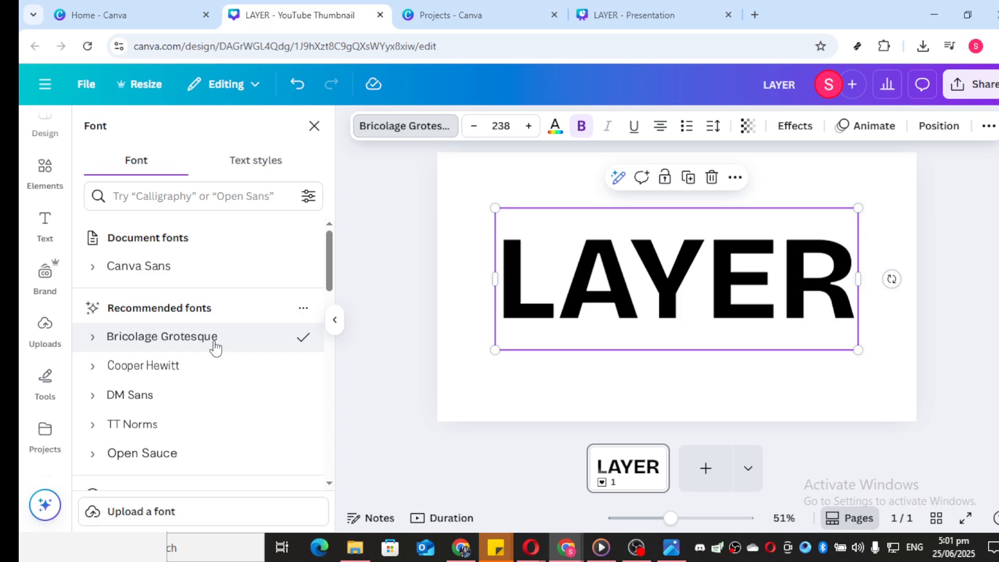
pyautogui.doubleClick(536, 301)
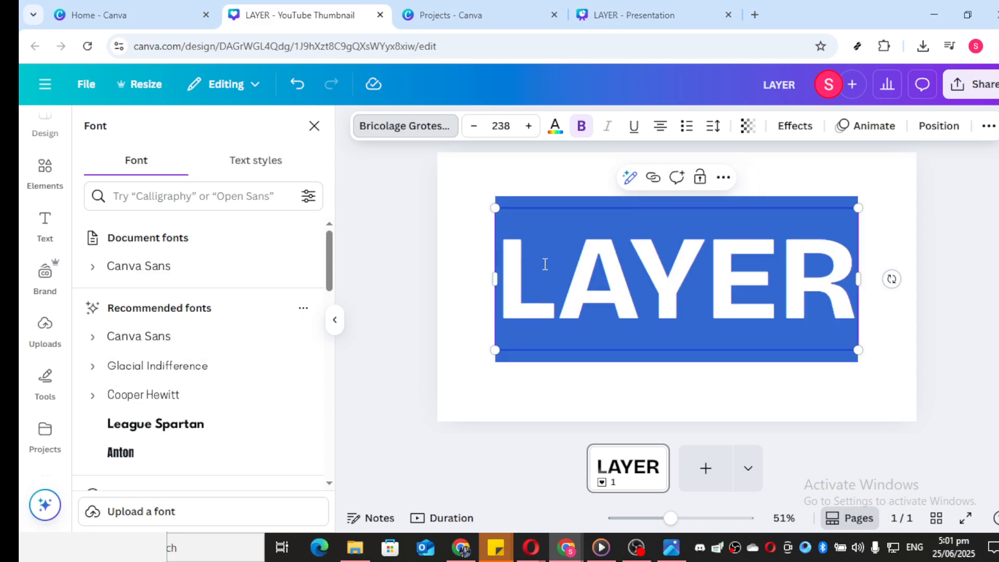
pyautogui.click(555, 126)
pyautogui.click(308, 461)
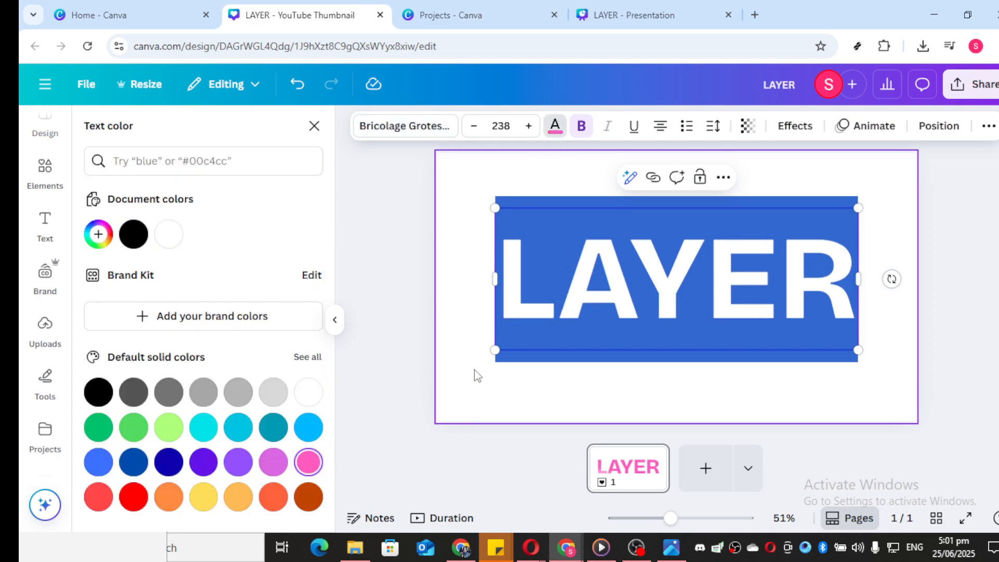
pyautogui.click(473, 374)
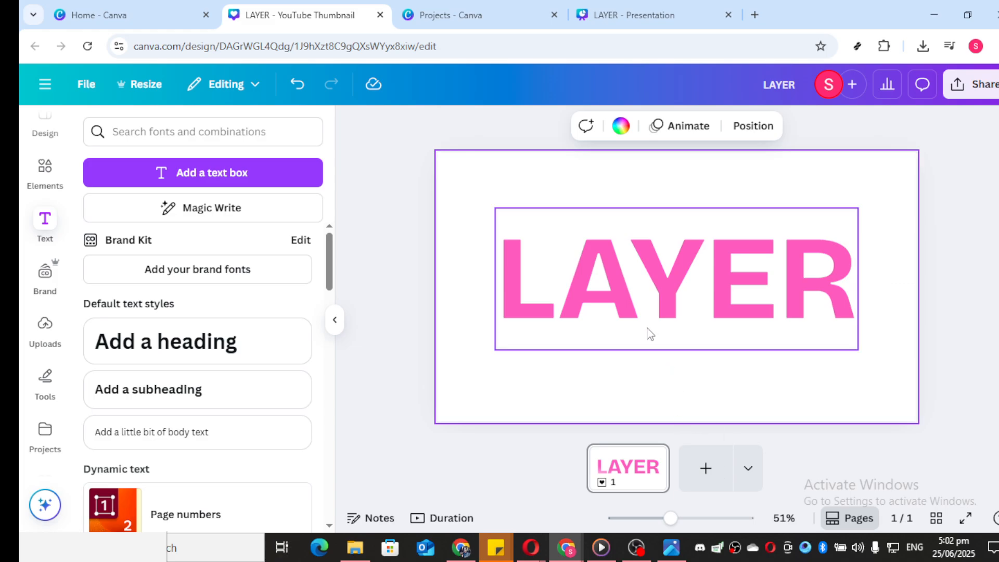
# Check the PNG download settings with the transparent background option, and close them without downloading.
pyautogui.click(971, 84)
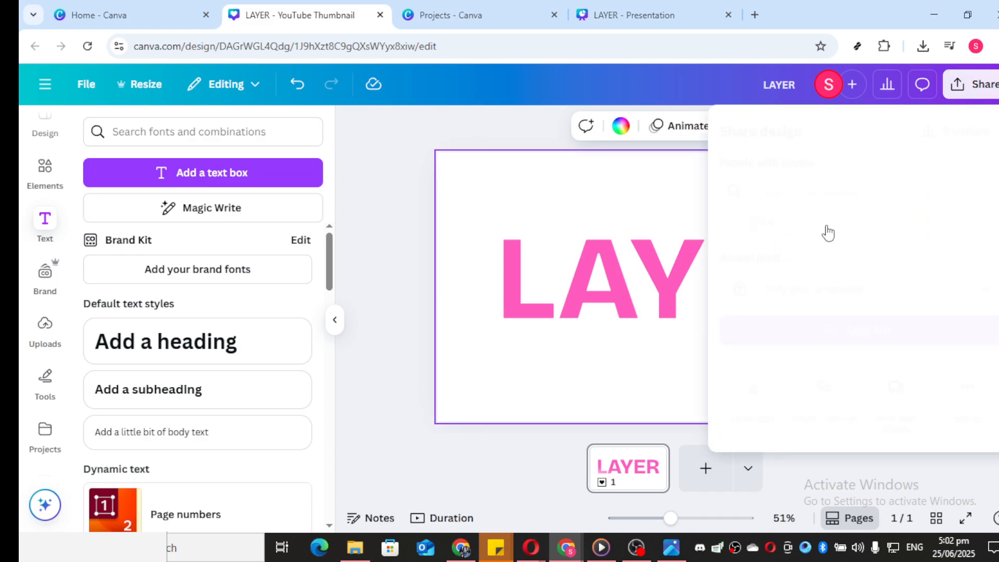
pyautogui.click(752, 388)
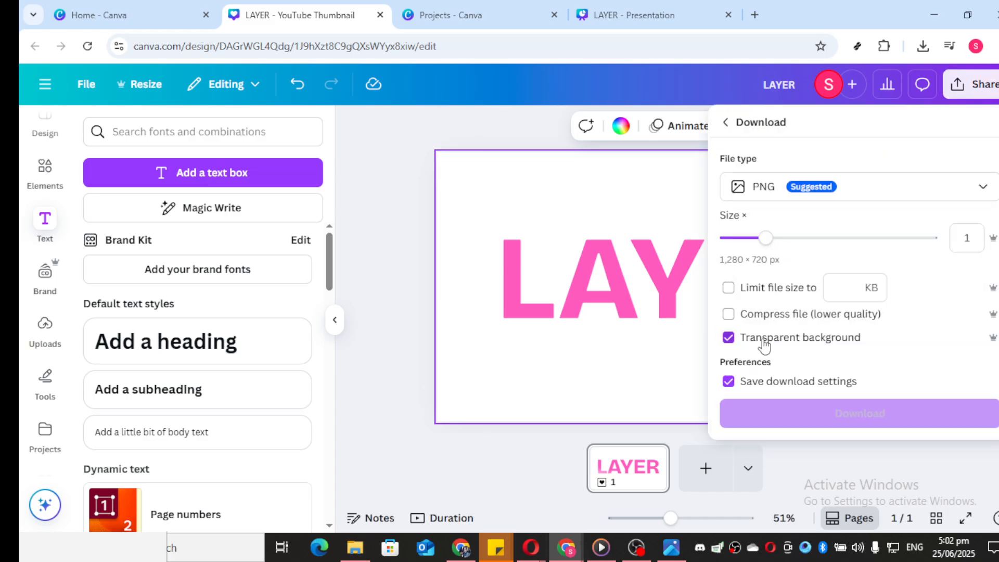
pyautogui.click(657, 384)
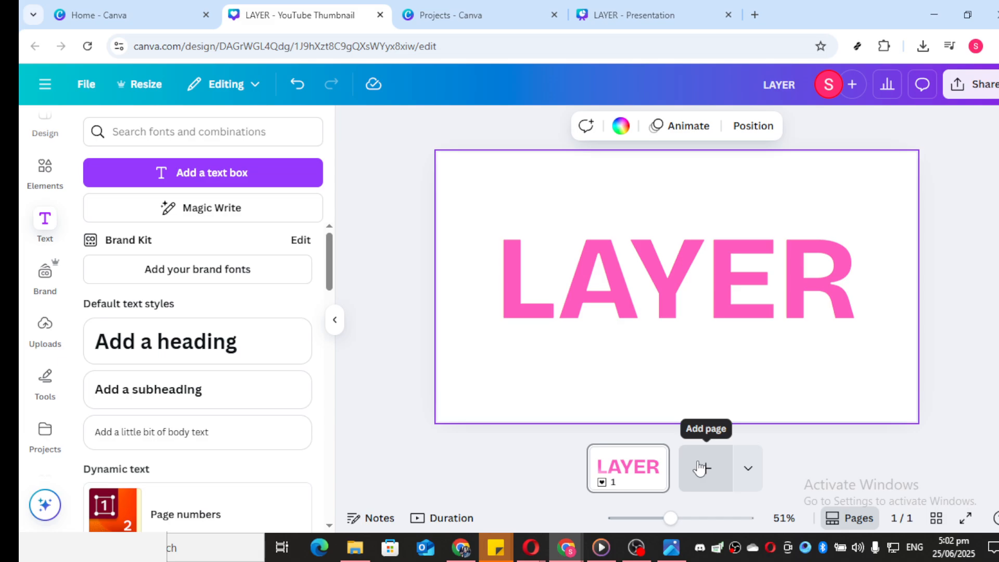
# Add a second page and fill its background with the bright turquoise default color.
pyautogui.click(705, 468)
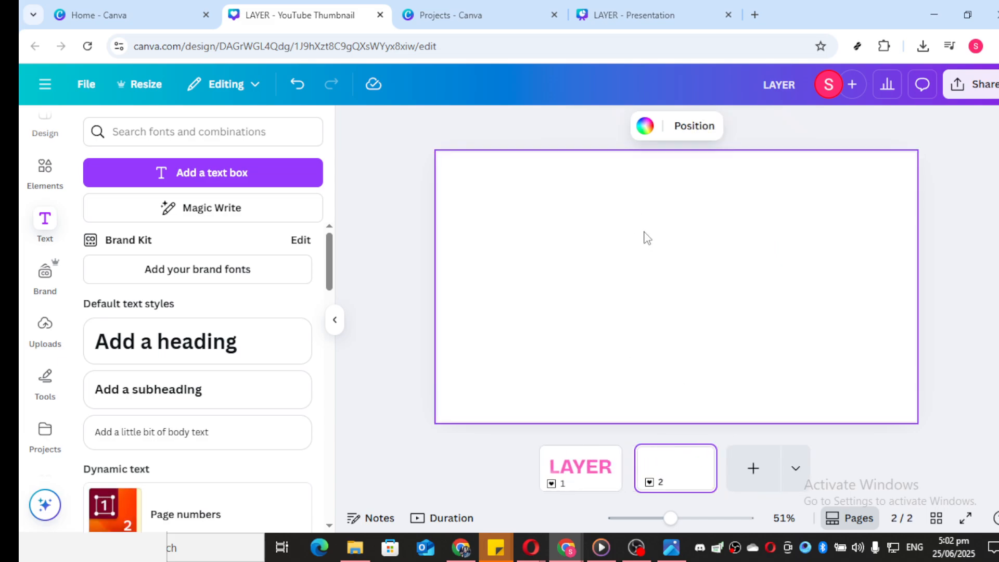
pyautogui.click(644, 127)
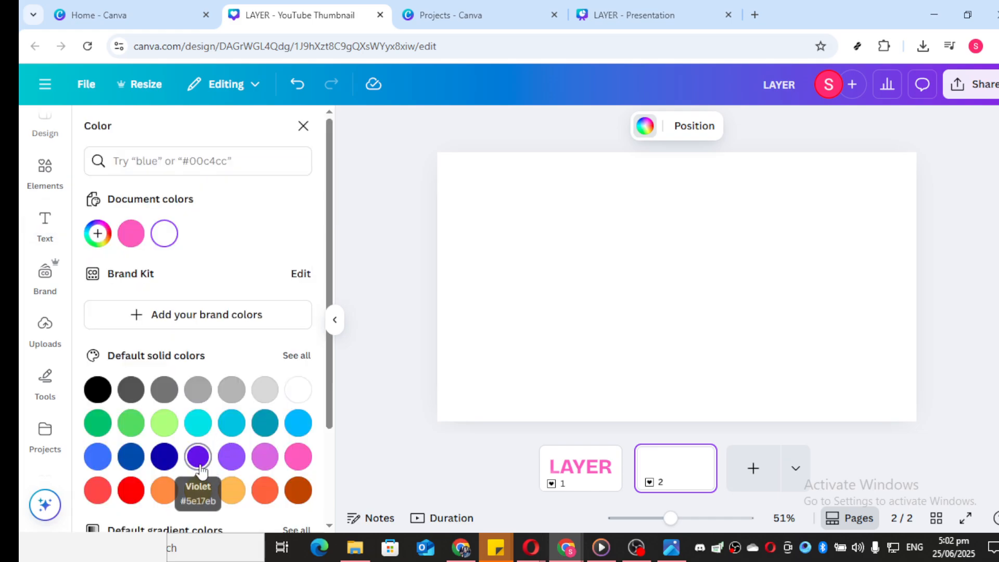
pyautogui.click(198, 423)
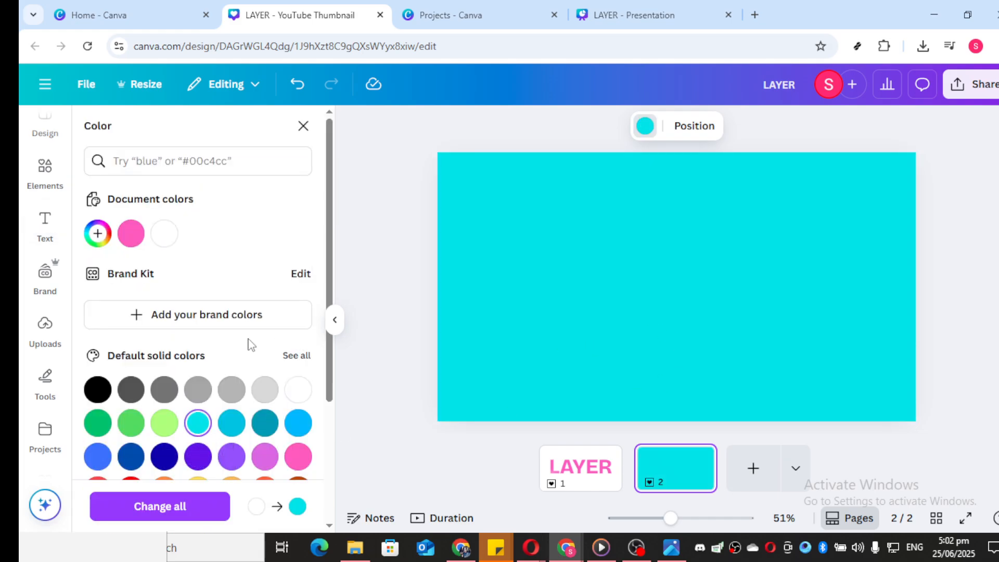
# Place the uploaded plain pink LAYER image across page 2 and crop the empty areas above and below the word.
pyautogui.click(45, 333)
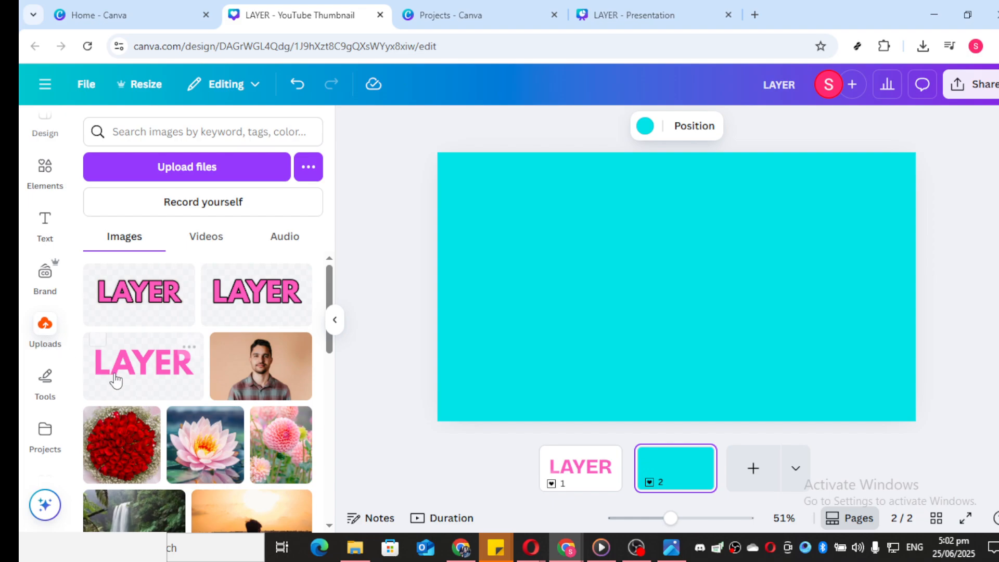
pyautogui.moveTo(115, 382); pyautogui.dragTo(622, 405)
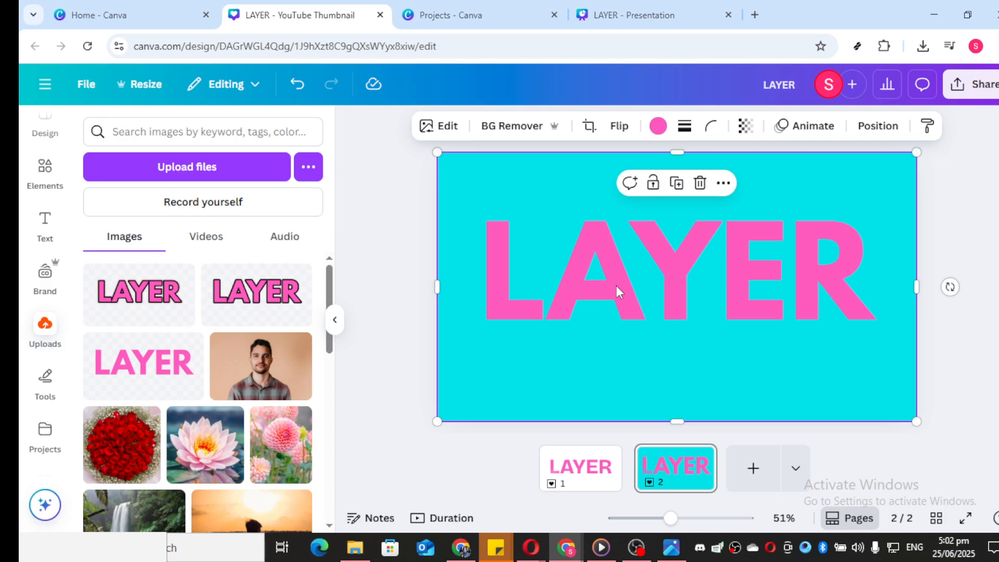
pyautogui.moveTo(677, 162); pyautogui.dragTo(676, 203)
pyautogui.moveTo(680, 419); pyautogui.dragTo(673, 334)
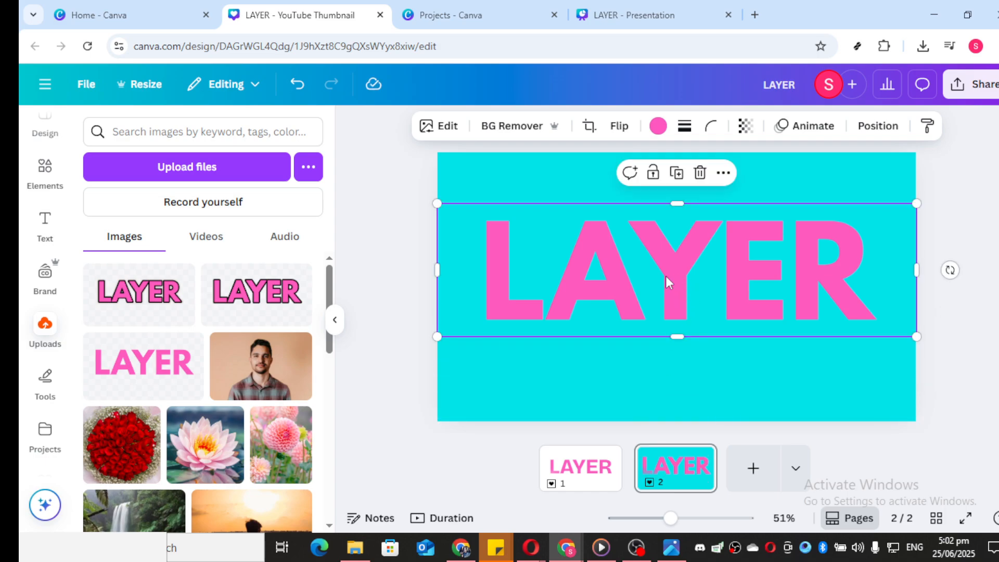
# Apply a Glow shadow to the LAYER image on page 2 with size 44, blur amount 10 and intensity 72.
pyautogui.click(441, 127)
pyautogui.scroll(-5, 127, 335)
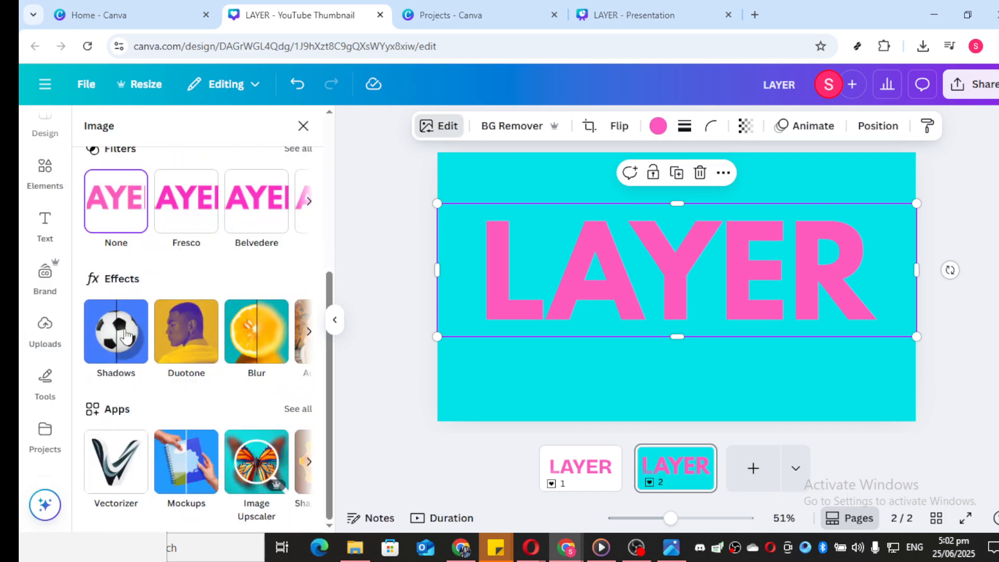
pyautogui.click(127, 352)
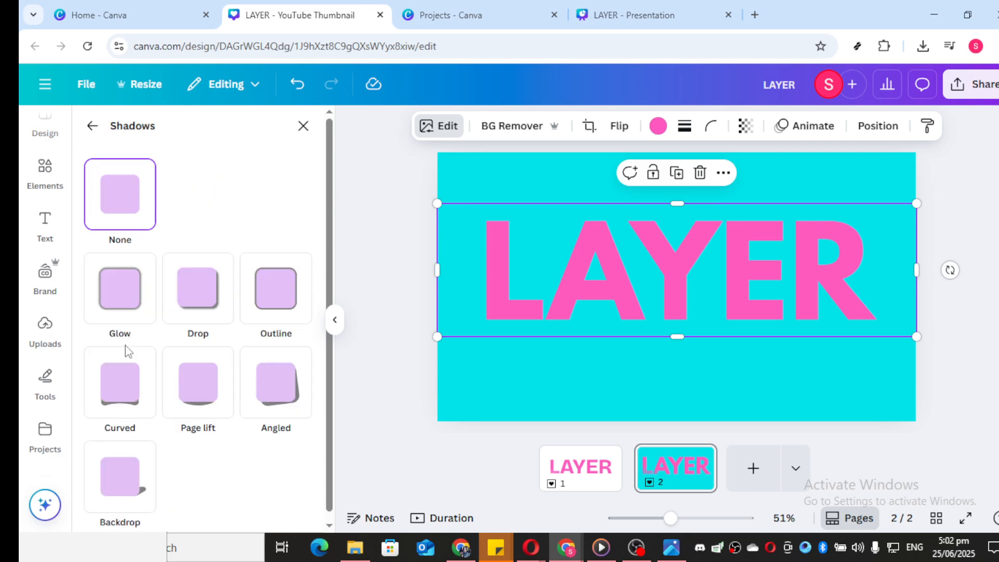
pyautogui.click(132, 312)
pyautogui.scroll(-3, 144, 359)
pyautogui.scroll(-2, 143, 382)
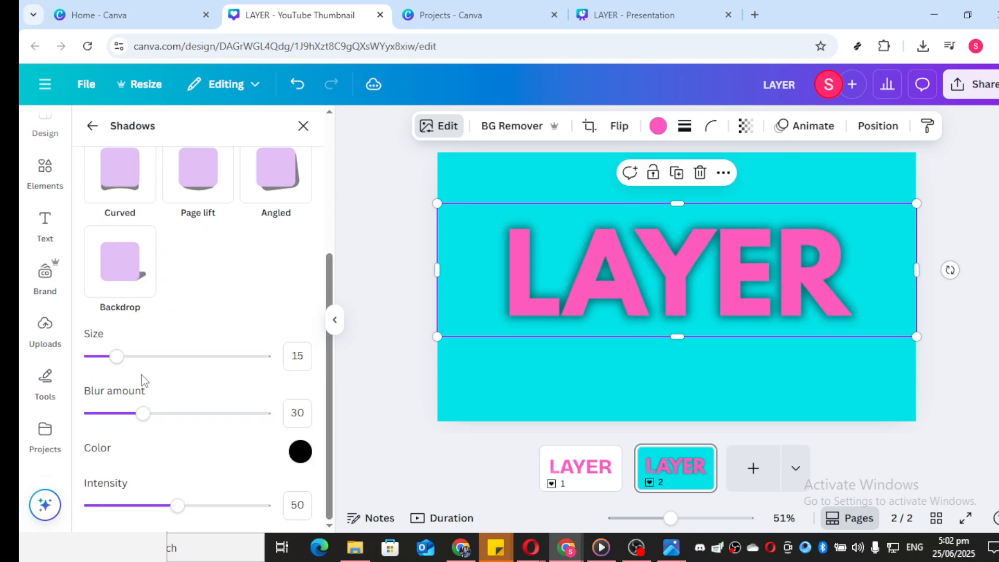
pyautogui.moveTo(180, 357); pyautogui.dragTo(163, 371)
pyautogui.moveTo(142, 413); pyautogui.dragTo(108, 413)
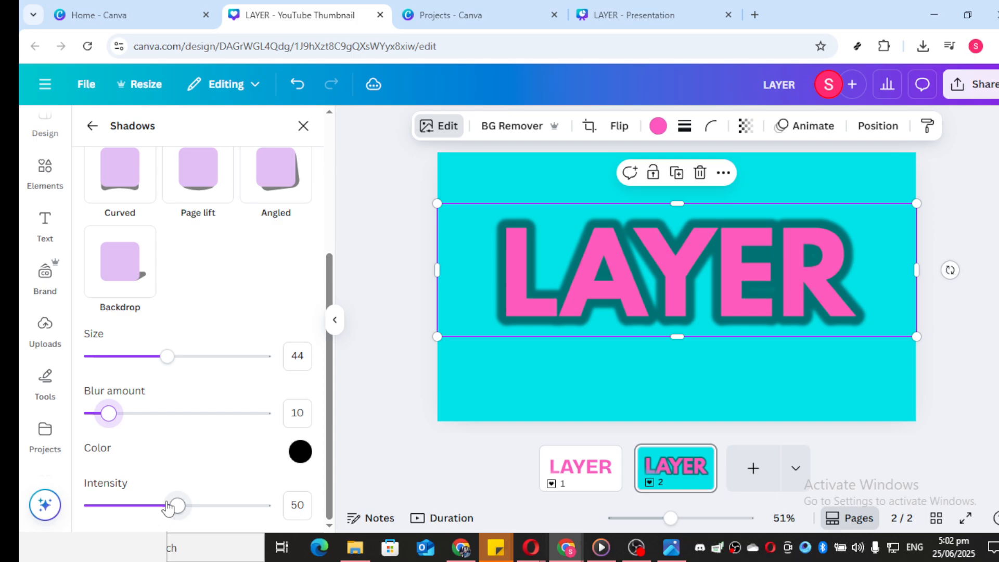
pyautogui.moveTo(168, 507); pyautogui.dragTo(217, 505)
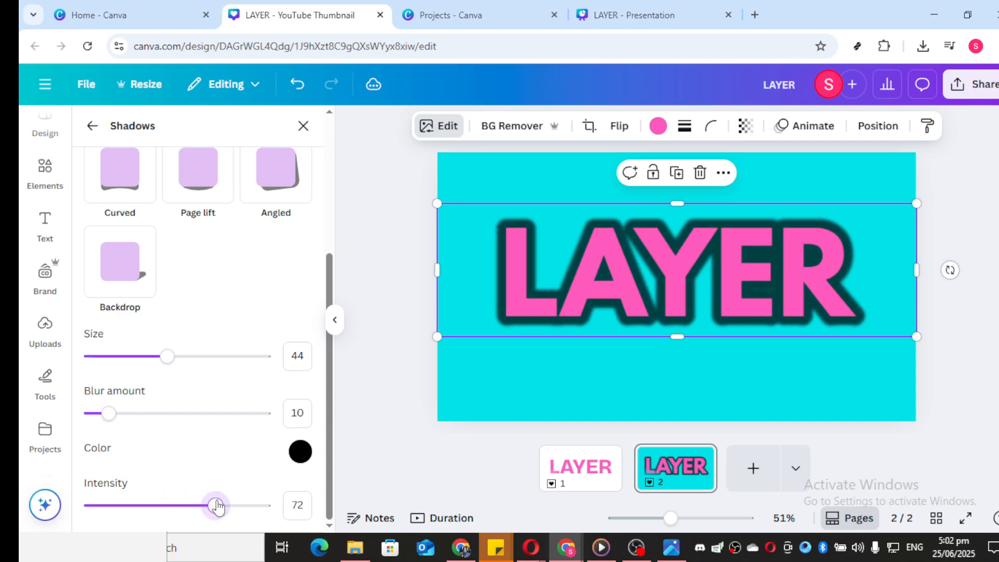
# Review the download options for pages 1–2 as PNG with a transparent background, and close them without downloading.
pyautogui.click(985, 87)
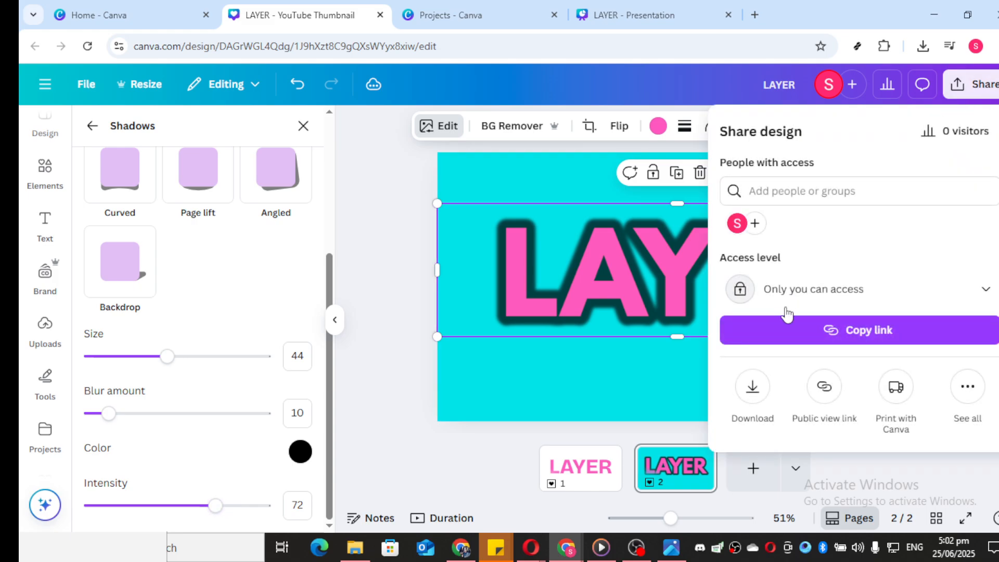
pyautogui.click(749, 387)
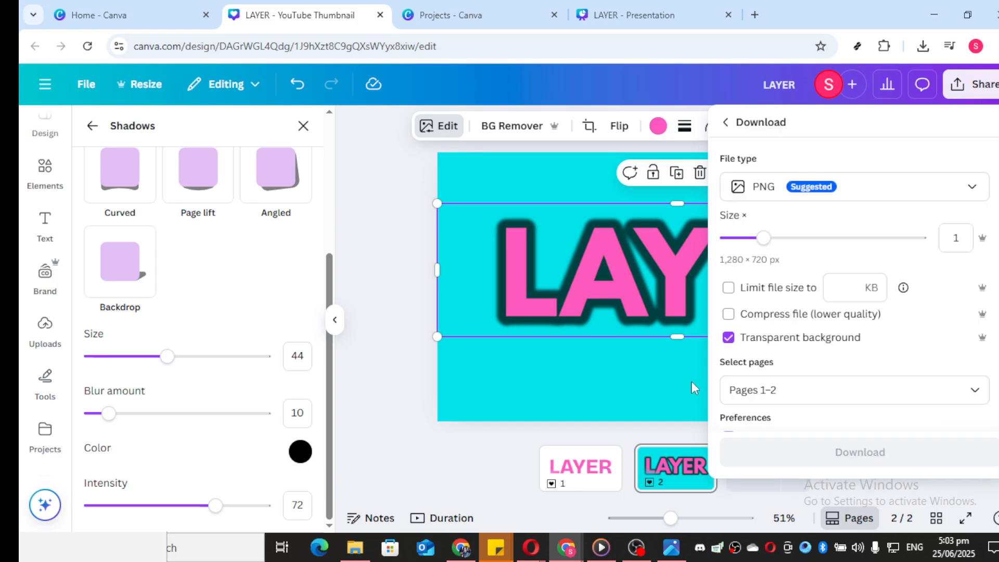
pyautogui.click(691, 382)
# Add a third page and fill it with the uploaded LAYER image that has a black outline.
pyautogui.click(737, 468)
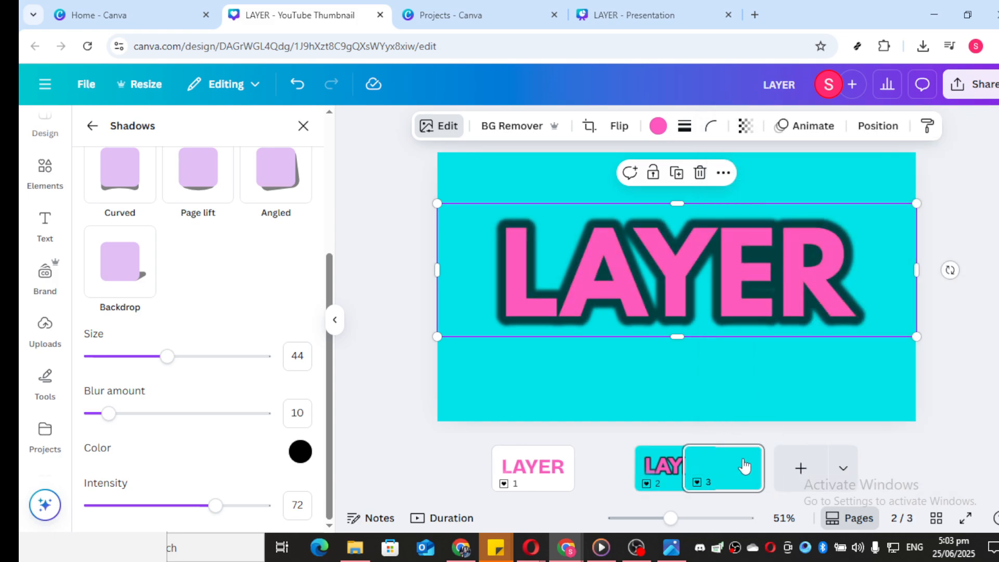
pyautogui.click(45, 330)
pyautogui.moveTo(258, 299); pyautogui.dragTo(615, 407)
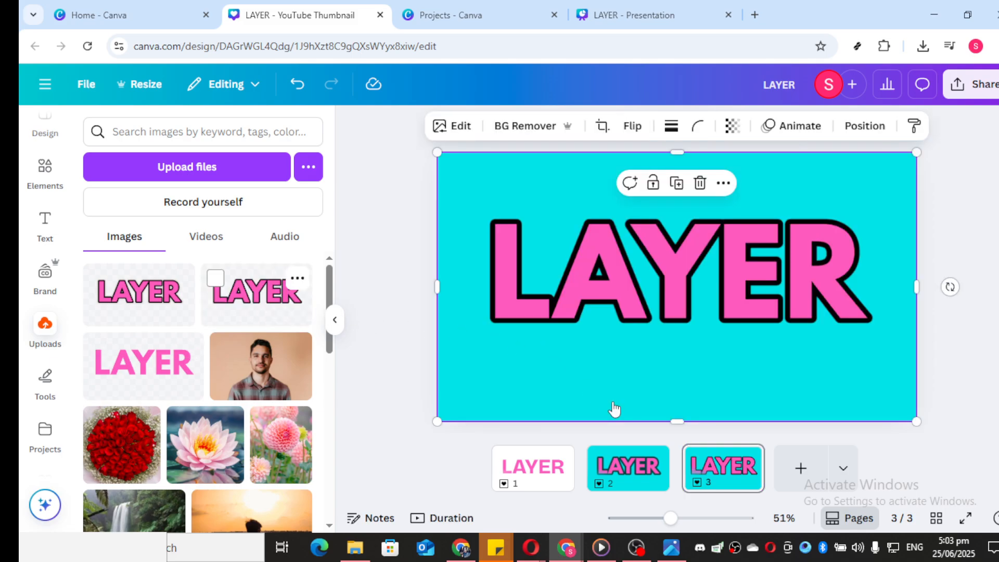
# Apply a Glow shadow to the outlined LAYER image on page 3 and set the shadow color to #F8F4F4.
pyautogui.click(437, 135)
pyautogui.scroll(-1, 104, 463)
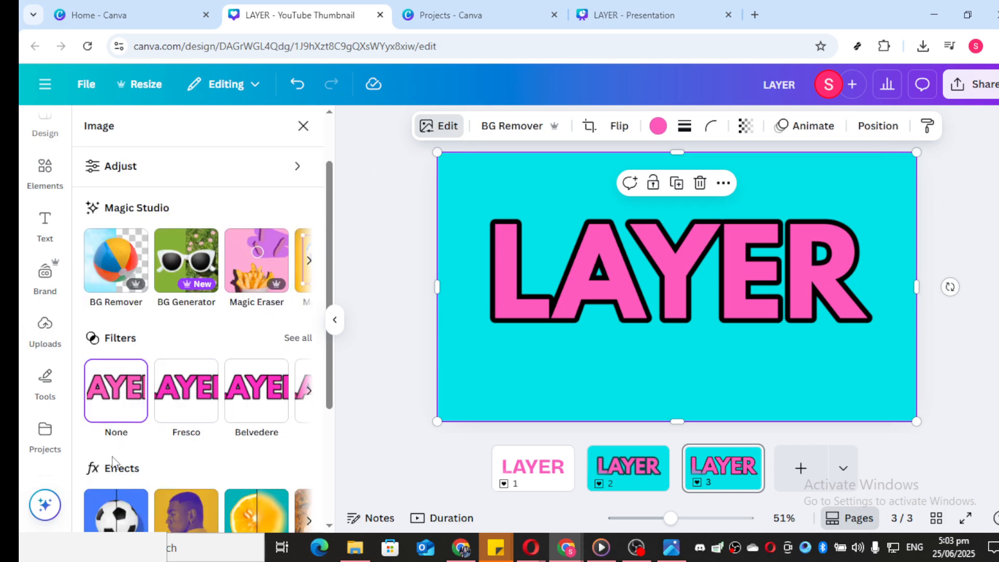
pyautogui.click(117, 508)
pyautogui.click(136, 308)
pyautogui.scroll(-4, 270, 412)
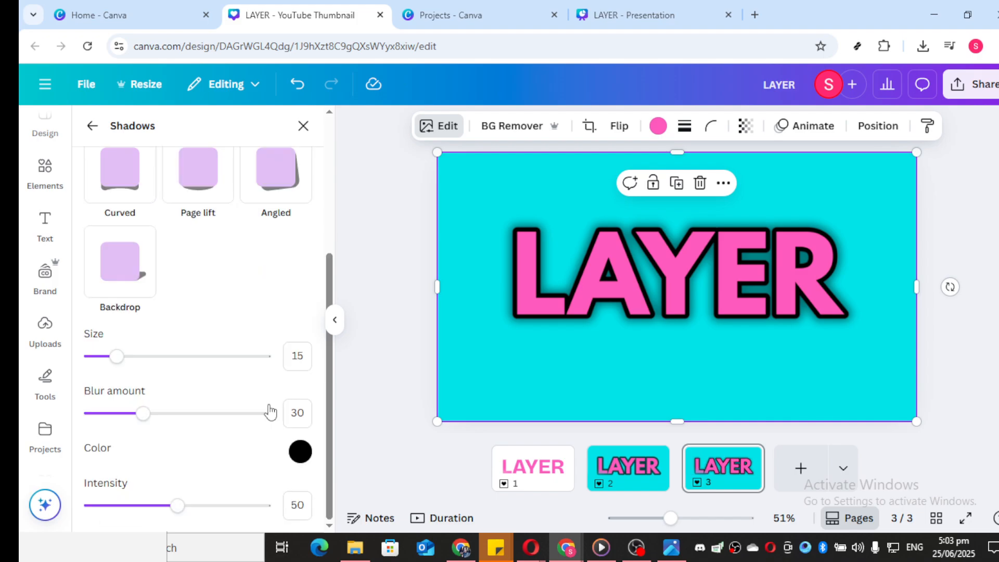
pyautogui.click(301, 452)
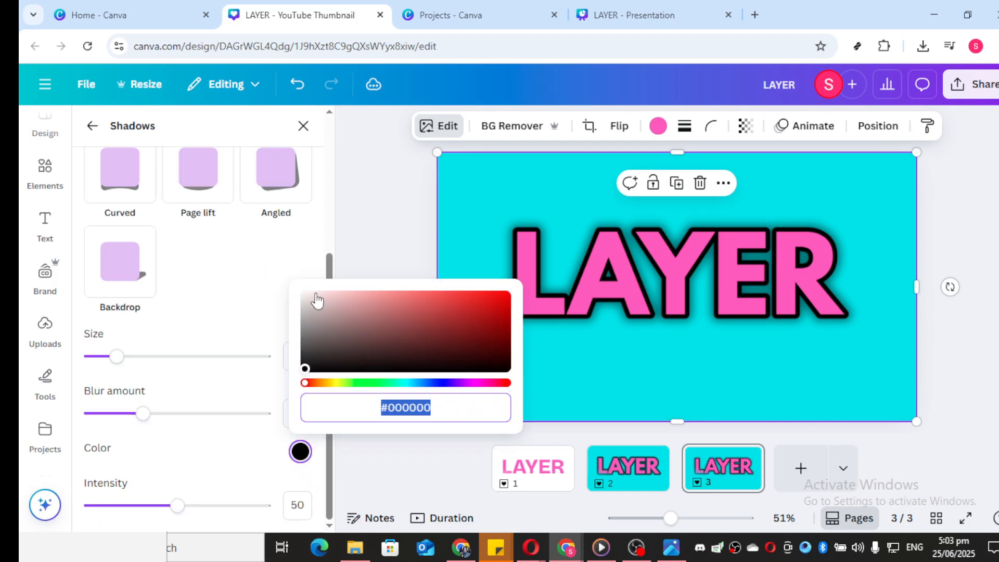
pyautogui.click(305, 295)
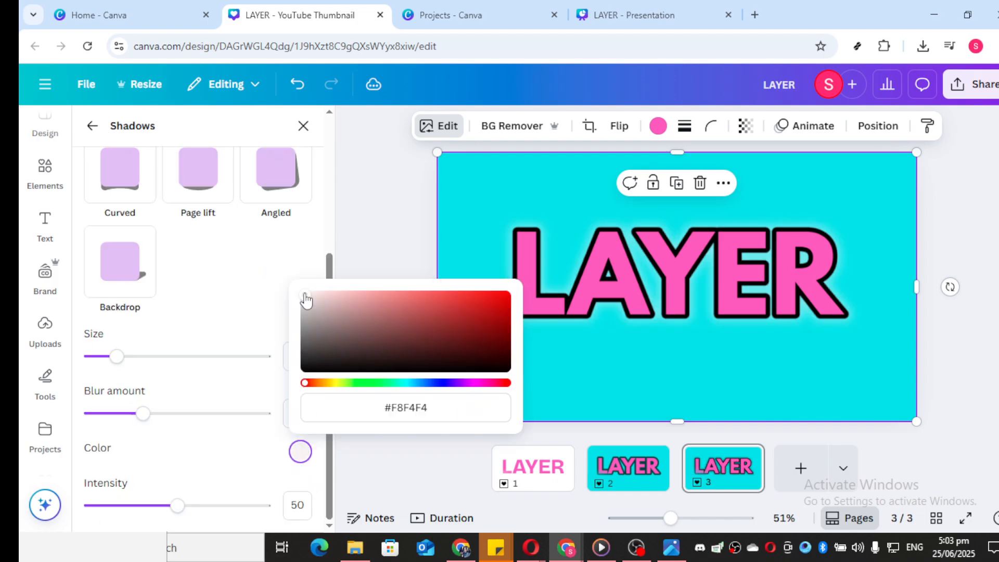
# Set the Glow shadow on page 3's LAYER image to size 48, blur amount 14 and intensity 100.
pyautogui.click(175, 357)
pyautogui.click(115, 413)
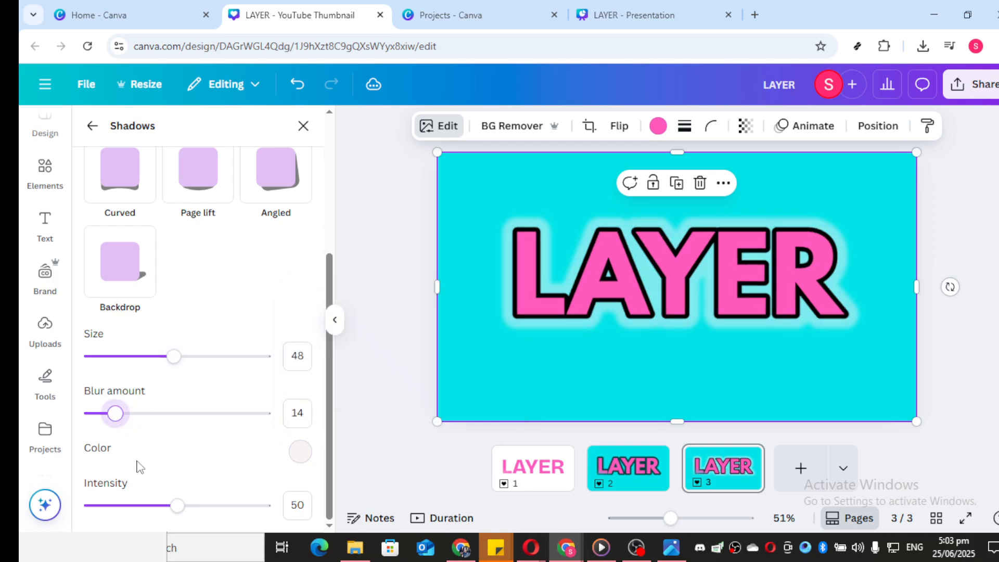
pyautogui.moveTo(242, 506); pyautogui.dragTo(280, 508)
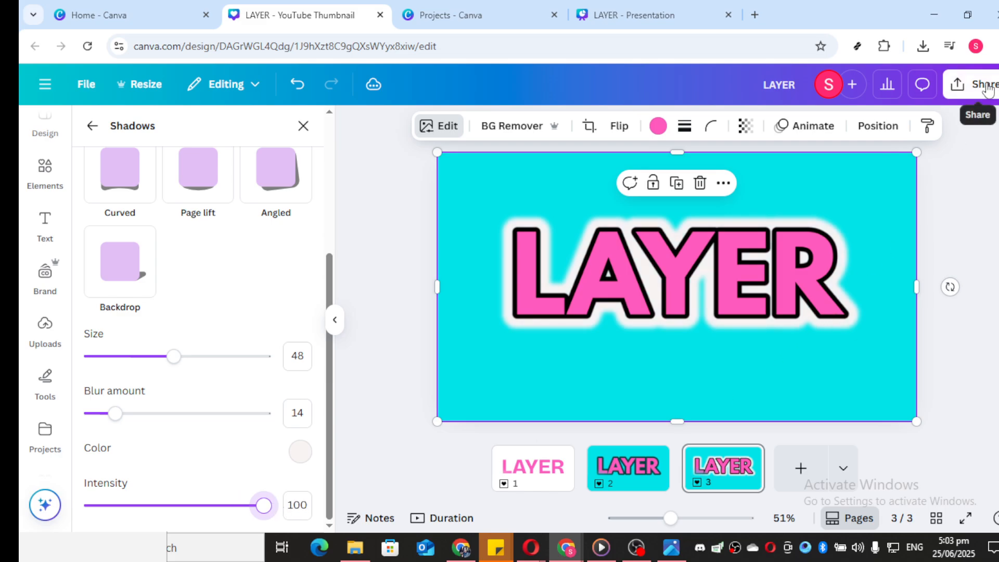
# Add a fourth page and fill it with the uploaded LAYER image that has black and white outlines.
pyautogui.click(970, 84)
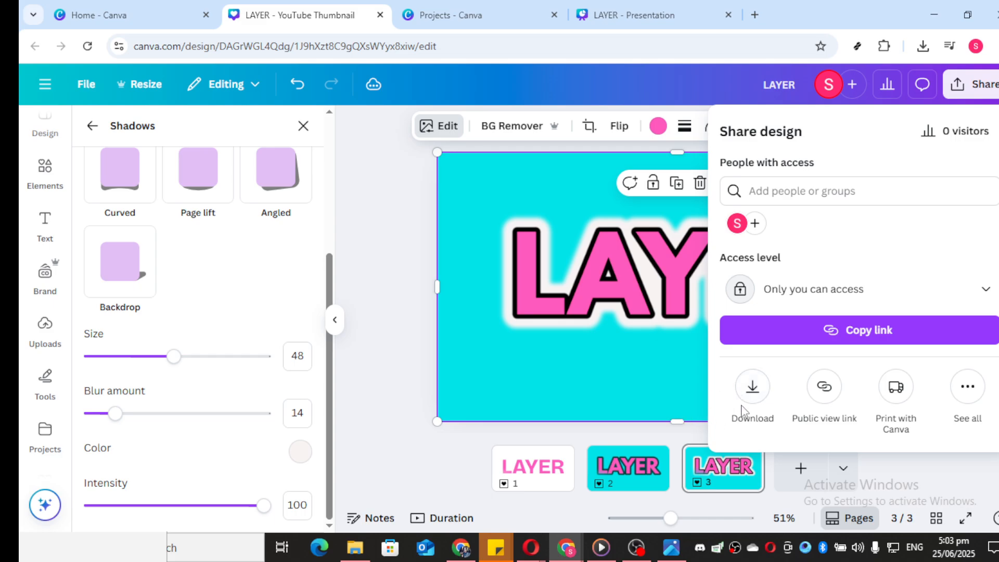
pyautogui.click(652, 433)
pyautogui.click(789, 468)
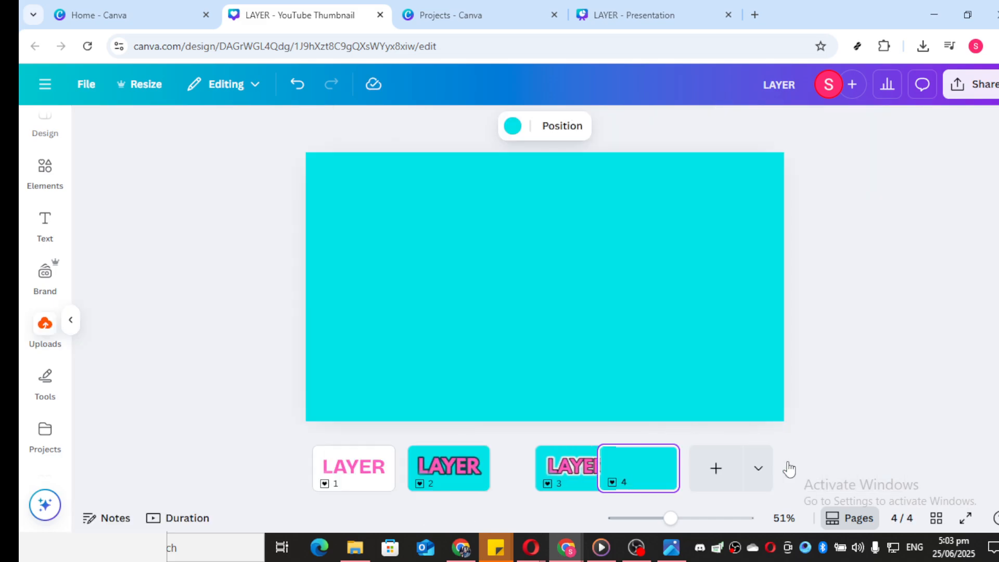
pyautogui.click(44, 327)
pyautogui.moveTo(158, 286); pyautogui.dragTo(628, 402)
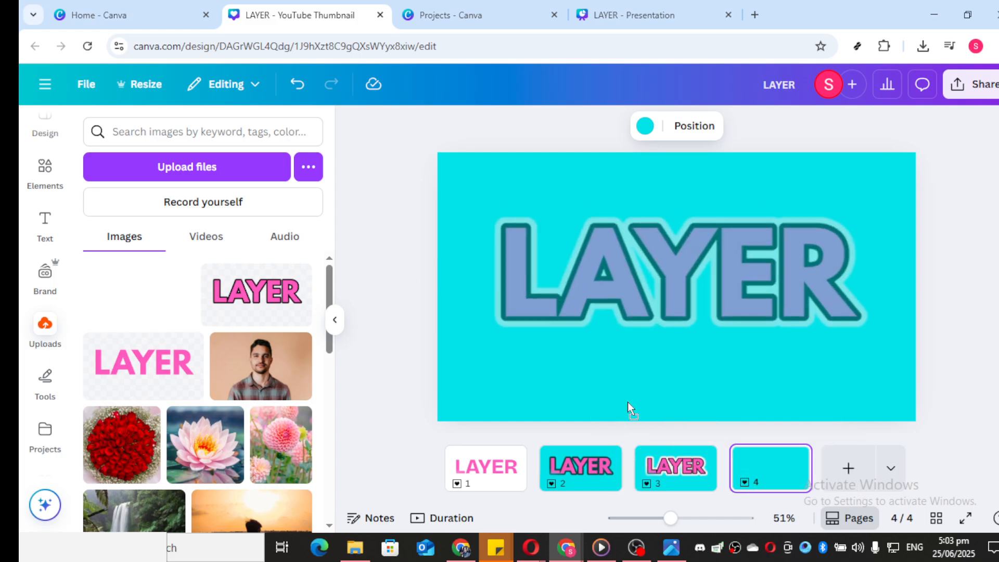
# Apply a Drop shadow to the LAYER image on page 4 and close the side panel.
pyautogui.click(448, 127)
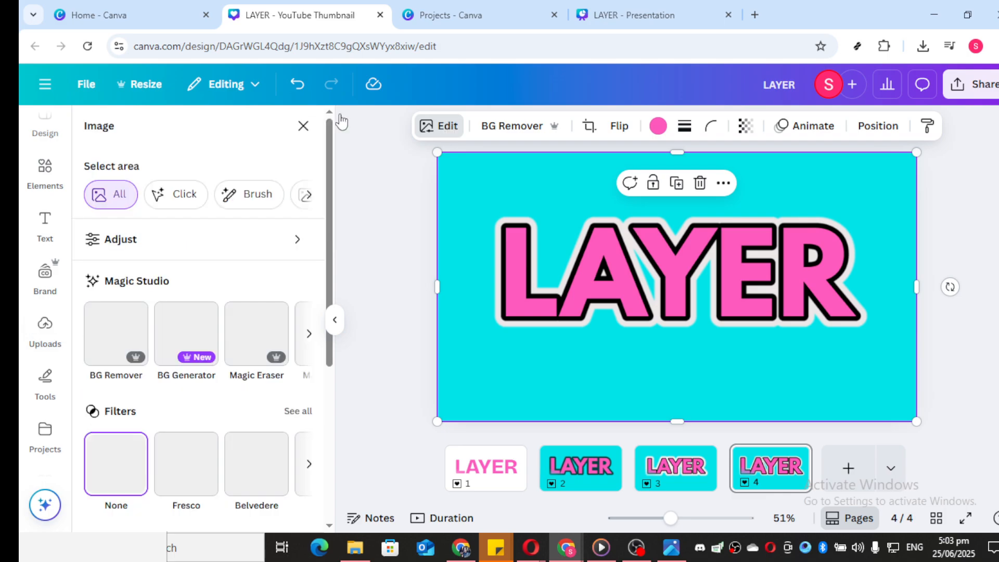
pyautogui.scroll(-4, 193, 301)
pyautogui.click(119, 369)
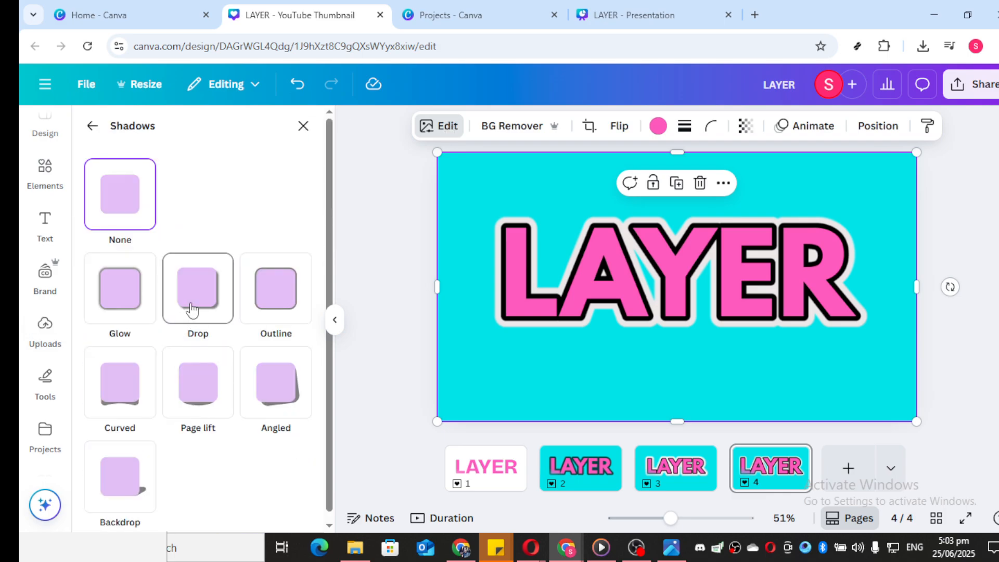
pyautogui.click(192, 310)
pyautogui.press('Escape')
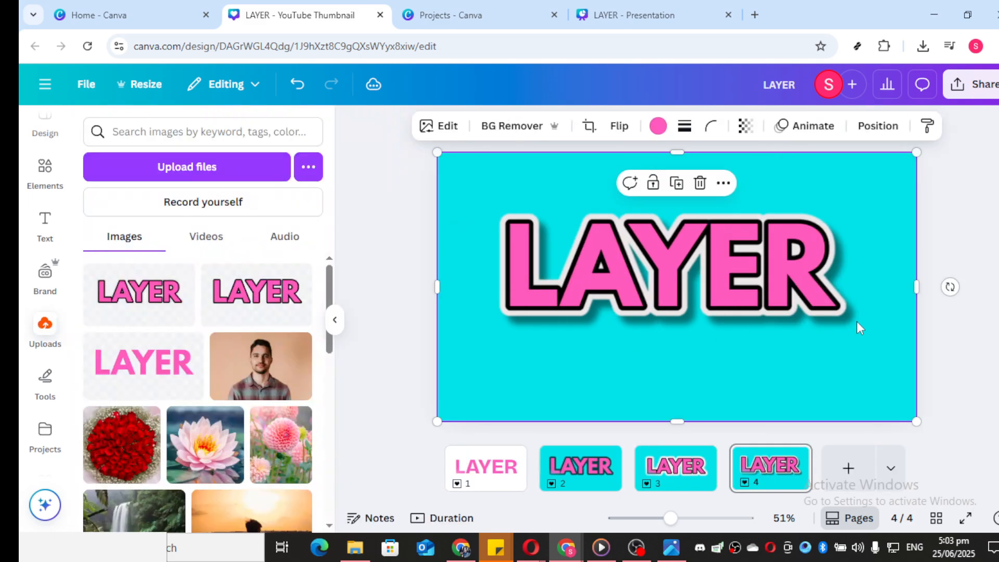
pyautogui.click(335, 319)
# Open the design's PNG download options and expand the choice of pages to download.
pyautogui.click(981, 89)
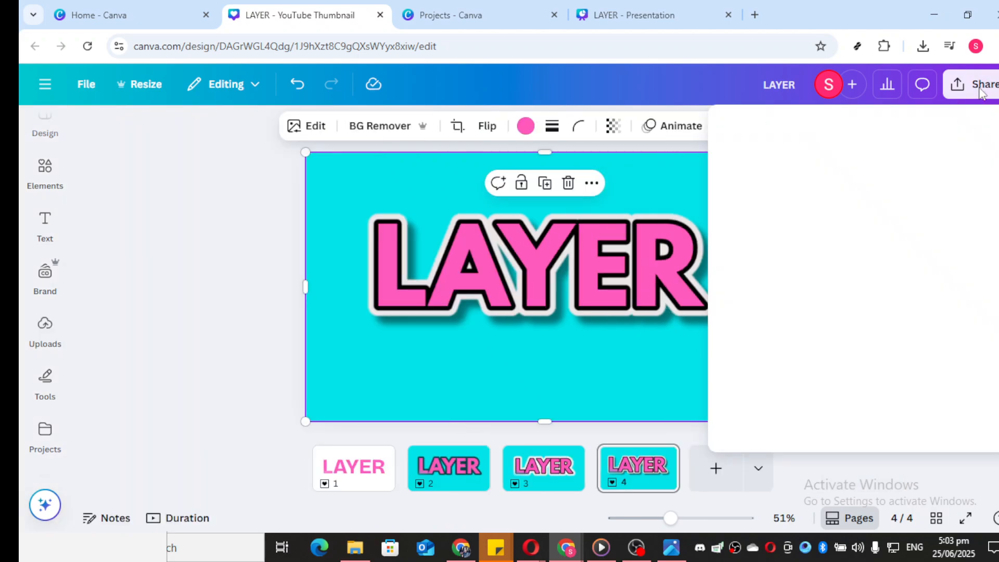
pyautogui.click(752, 386)
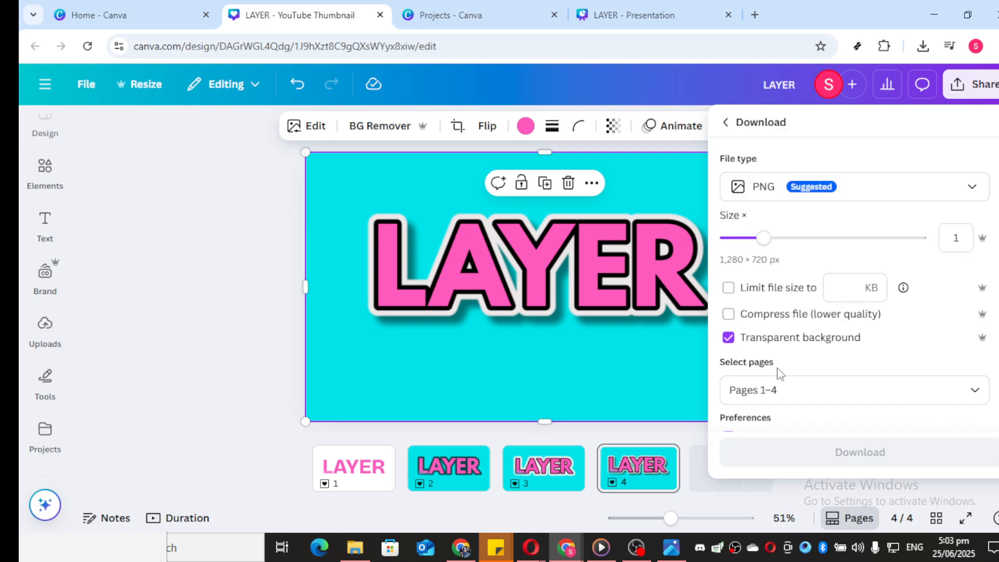
pyautogui.click(740, 389)
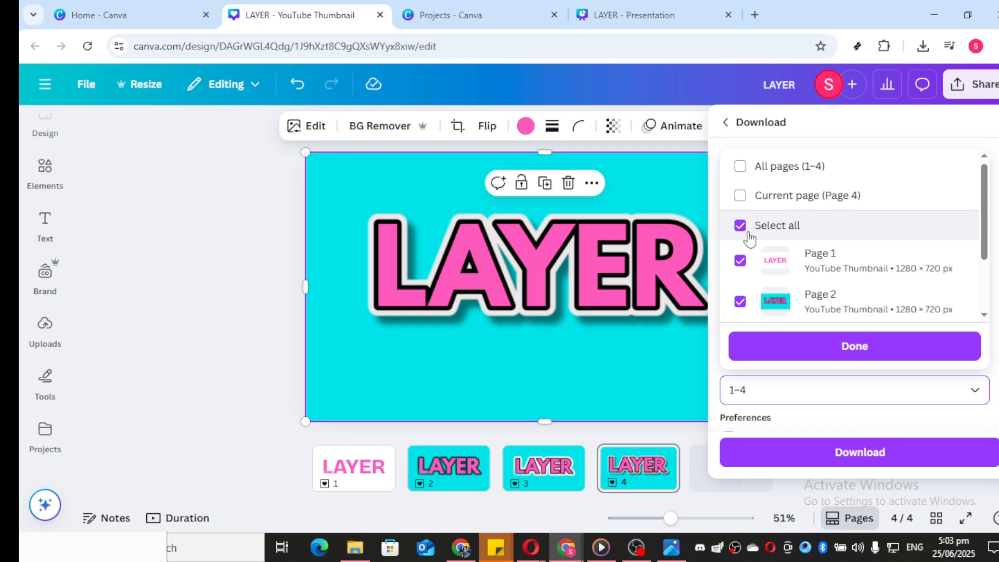